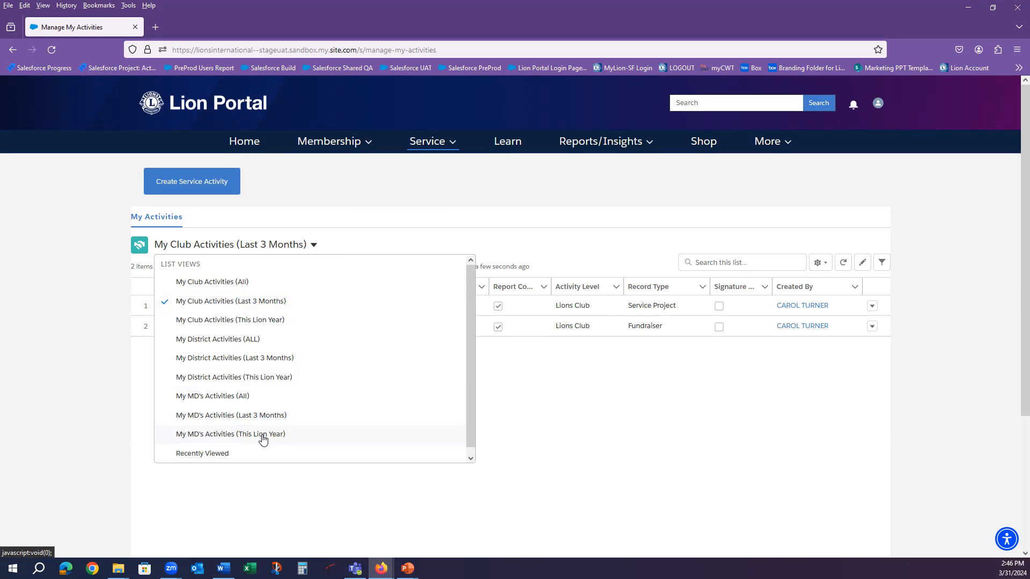
Start a new service activity for the ARCOLA TEAM Lions club.
{"action": "left_click", "coordinate": [314, 245]}
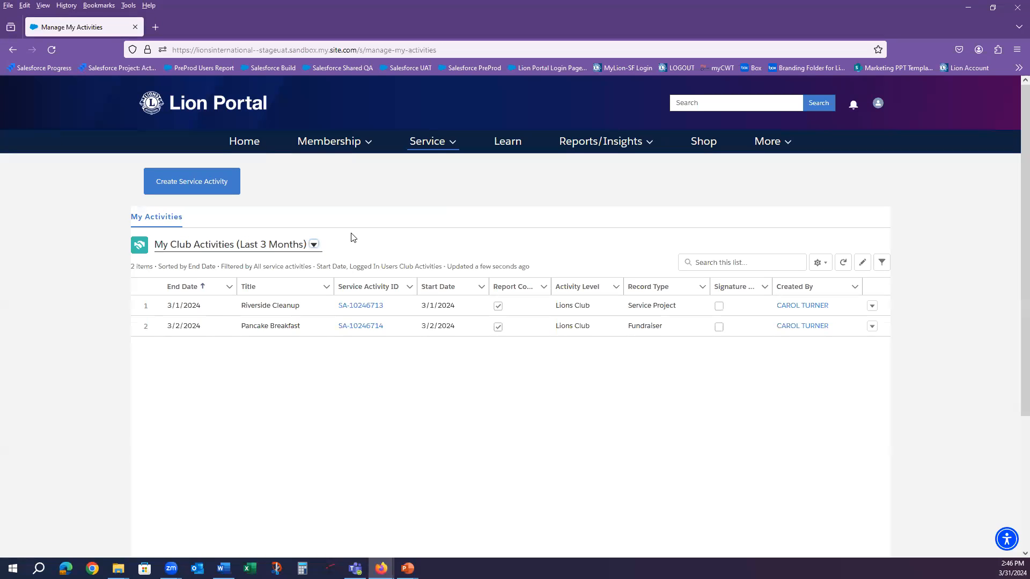
{"action": "left_click", "coordinate": [197, 185]}
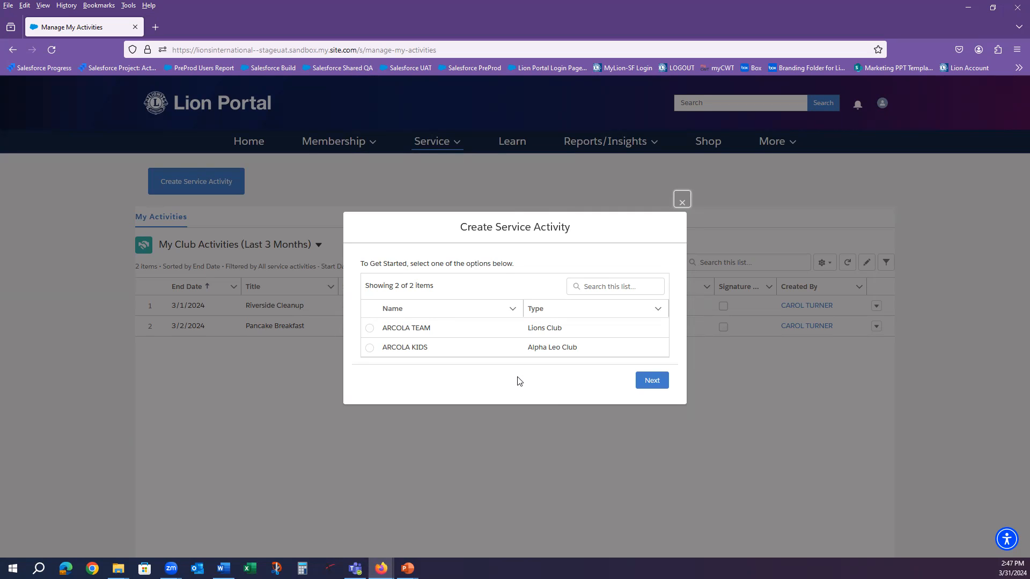
{"action": "left_click", "coordinate": [369, 328]}
{"action": "left_click", "coordinate": [650, 384]}
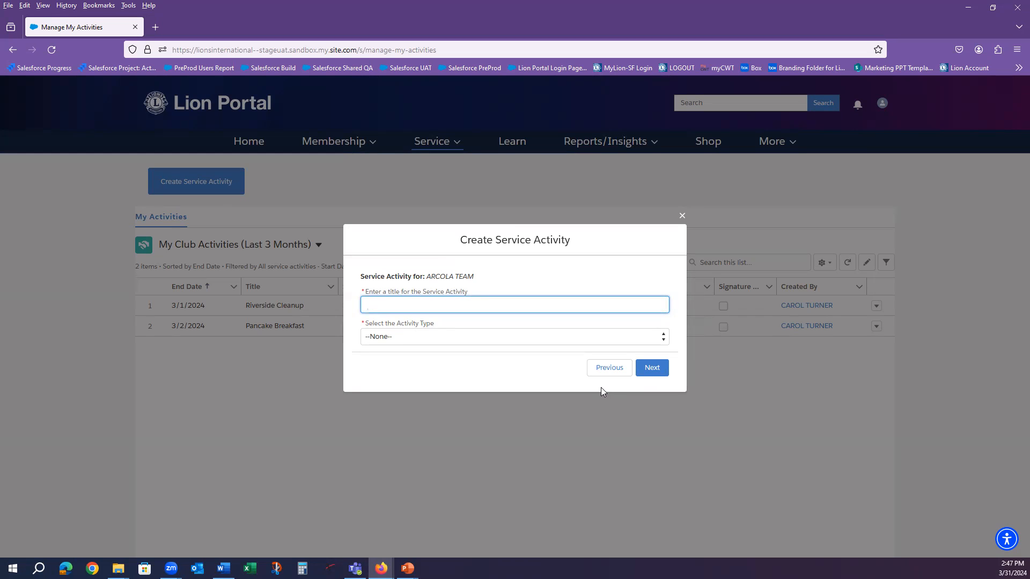
Title the service activity "Title for Activity", choose Service Project as its type, and create the record.
{"action": "type", "text": "Title for Activity"}
{"action": "left_click", "coordinate": [489, 338]}
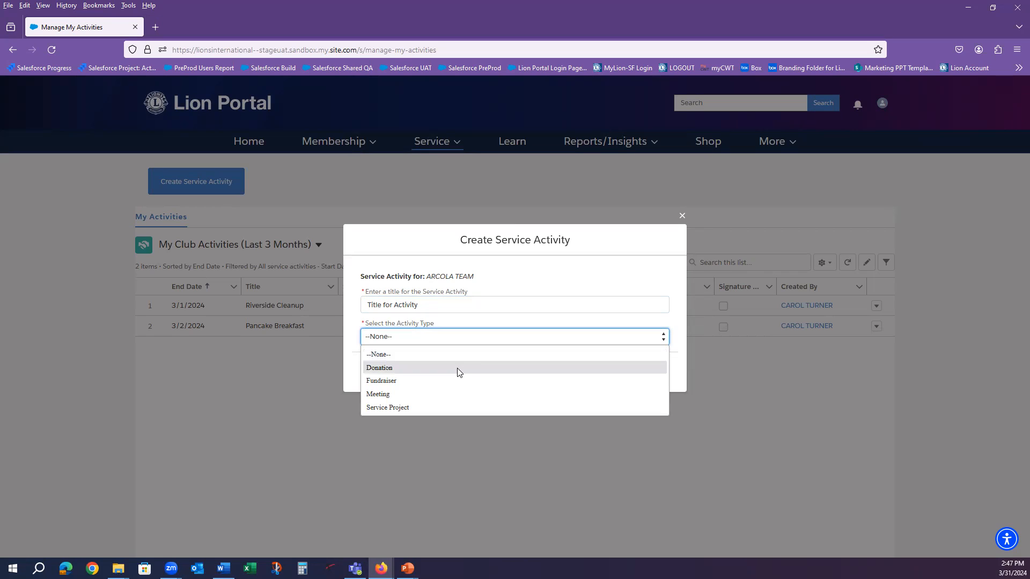
{"action": "left_click", "coordinate": [455, 409]}
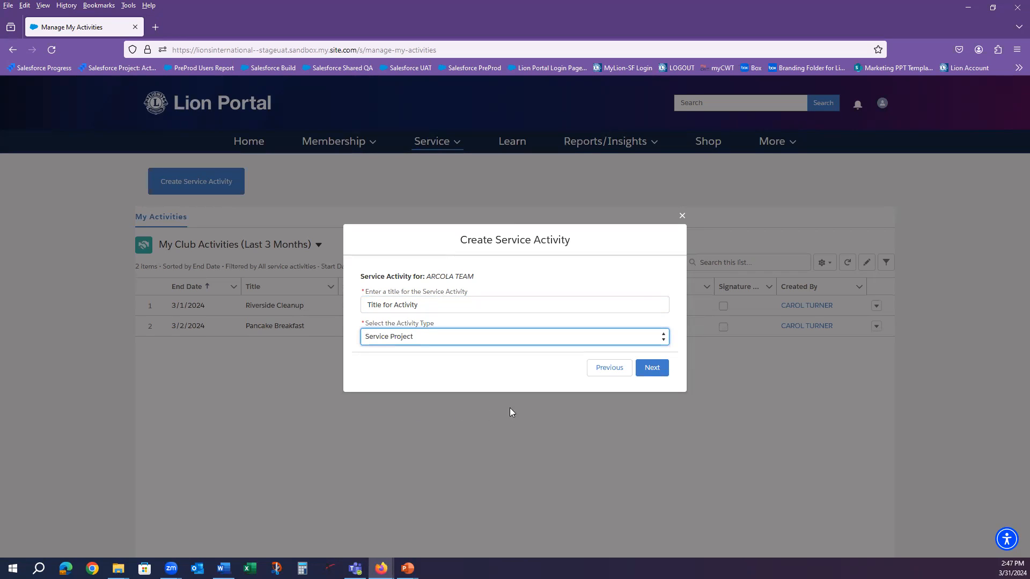
{"action": "left_click", "coordinate": [652, 369]}
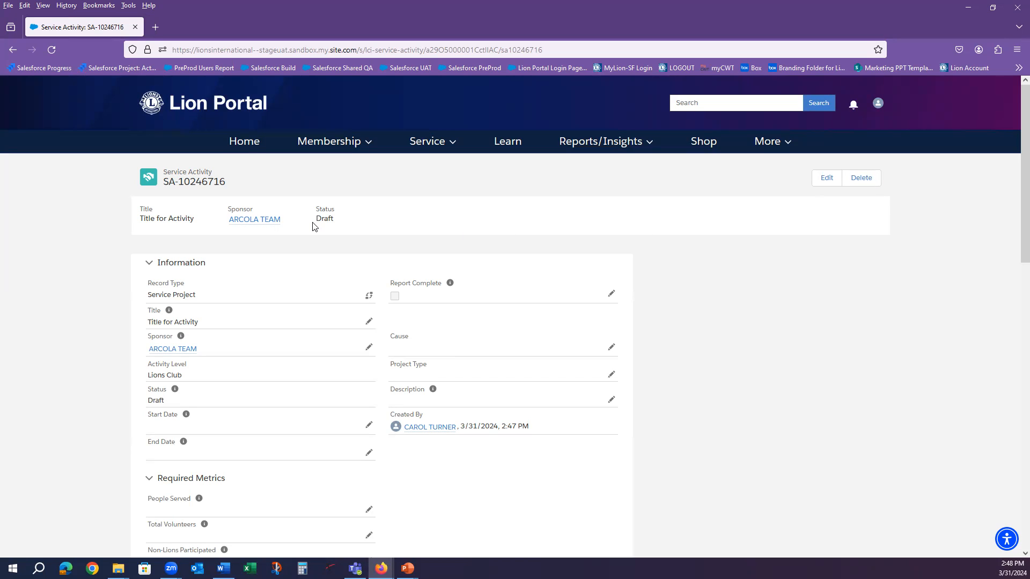
Edit the new activity to set its cause to Environment and project type to Environmental Clean Up and Restoration.
{"action": "left_click_drag", "start_coordinate": [316, 217], "coordinate": [344, 220]}
{"action": "left_click", "coordinate": [824, 179]}
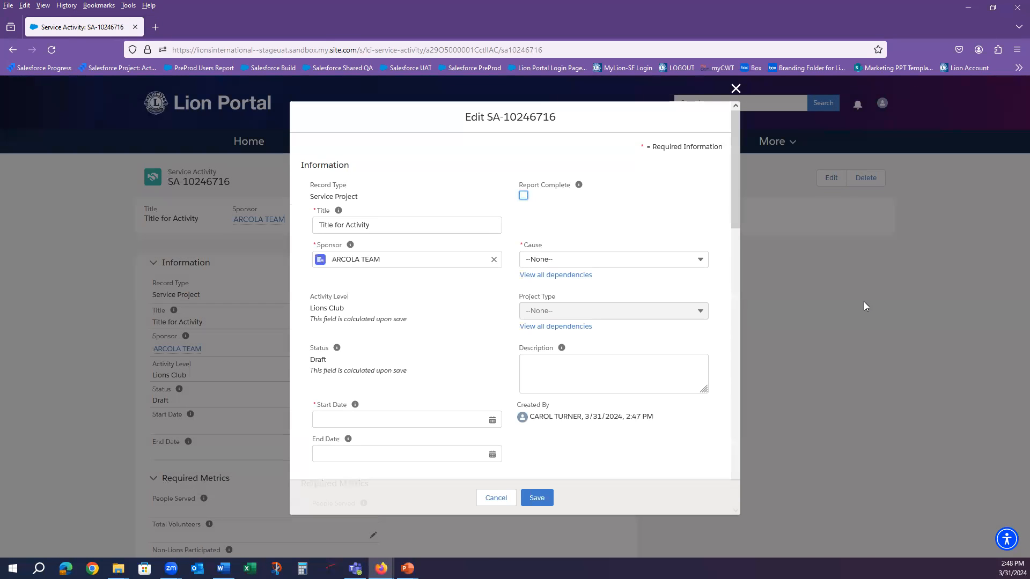
{"action": "left_click", "coordinate": [565, 263]}
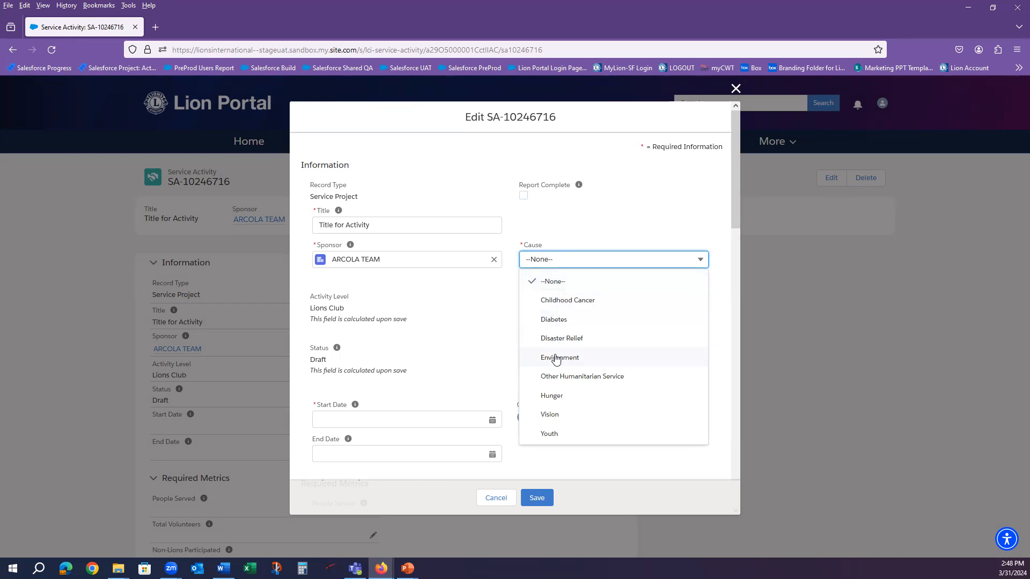
{"action": "left_click", "coordinate": [557, 358]}
{"action": "left_click", "coordinate": [573, 312]}
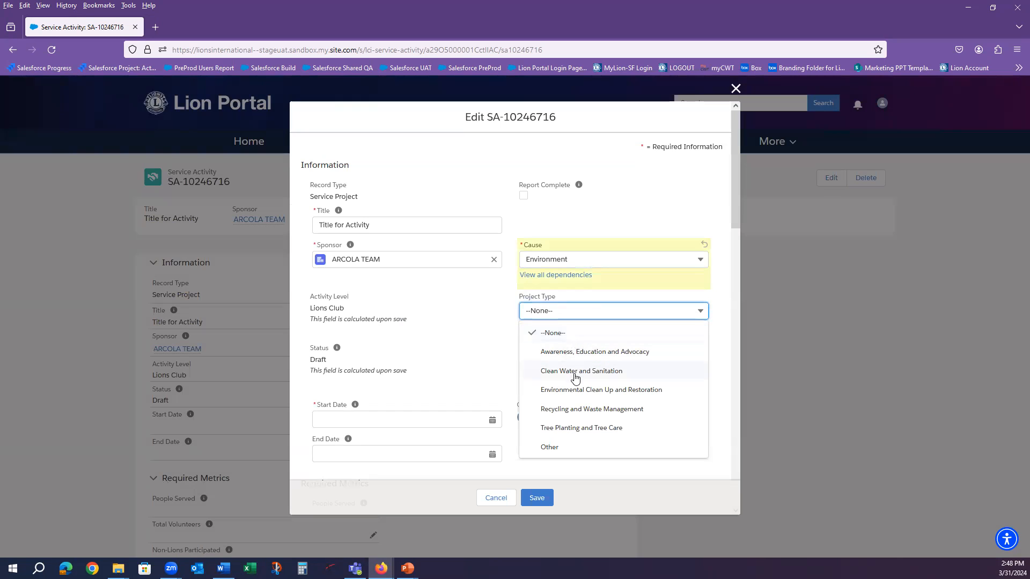
{"action": "left_click", "coordinate": [575, 390]}
Enter "description for the activity" as the activity's description.
{"action": "left_click", "coordinate": [574, 372]}
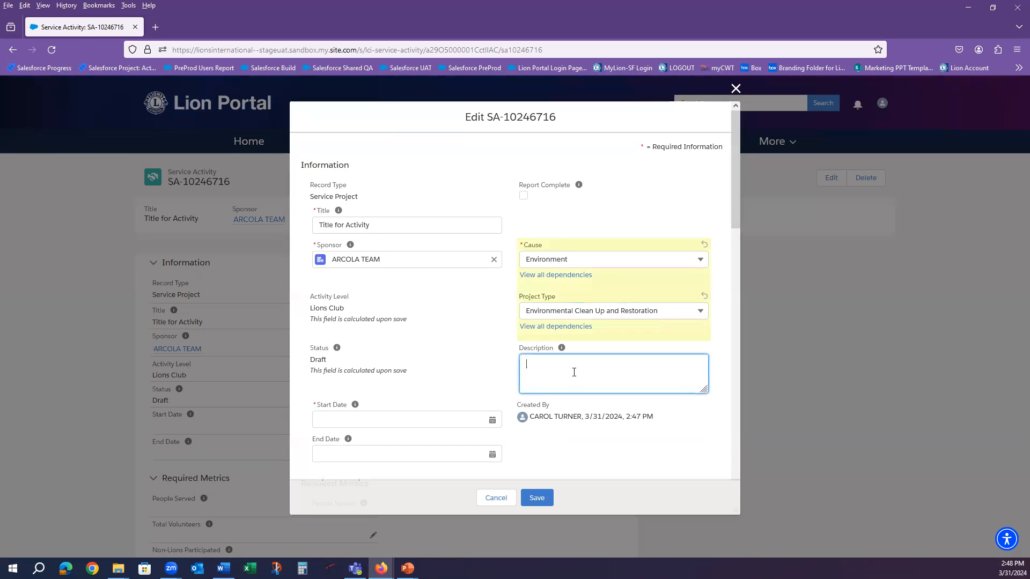
{"action": "type", "text": "de"}
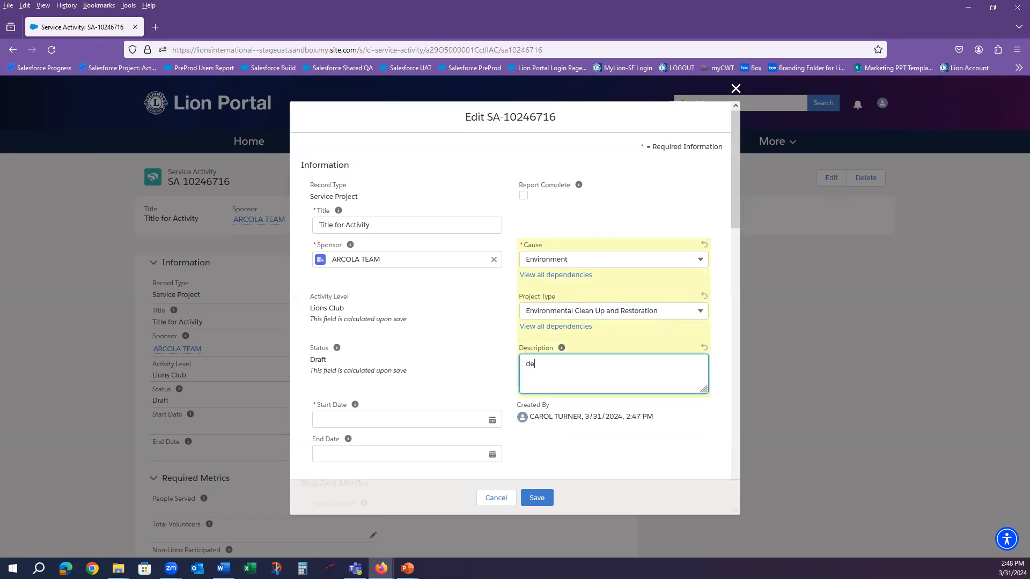
{"action": "type", "text": "scription for the activity"}
Set both the start date and the end date of the activity to 3/1/2024.
{"action": "scroll", "coordinate": [488, 334], "scroll_direction": "down", "scroll_amount": 2}
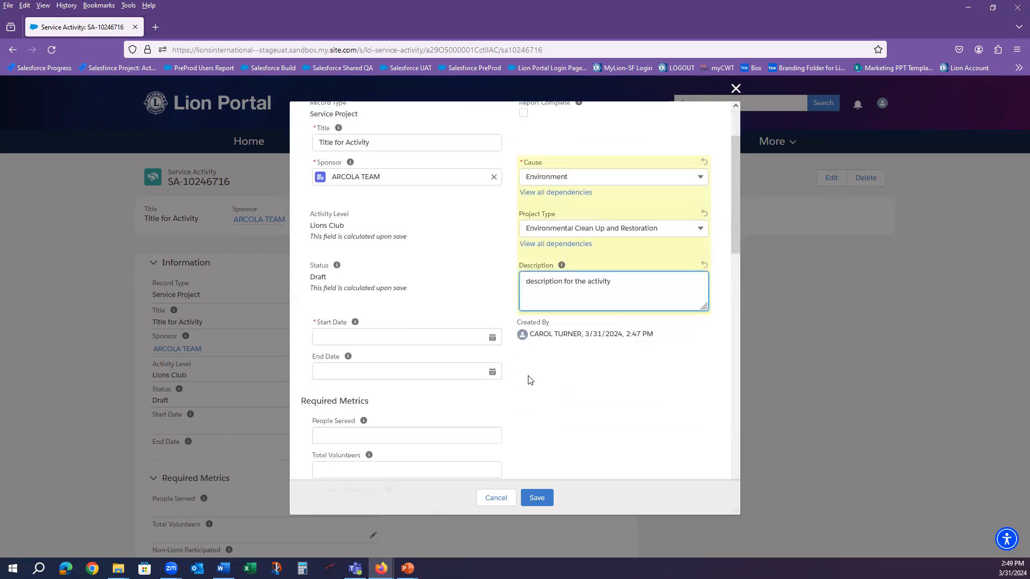
{"action": "left_click", "coordinate": [493, 312]}
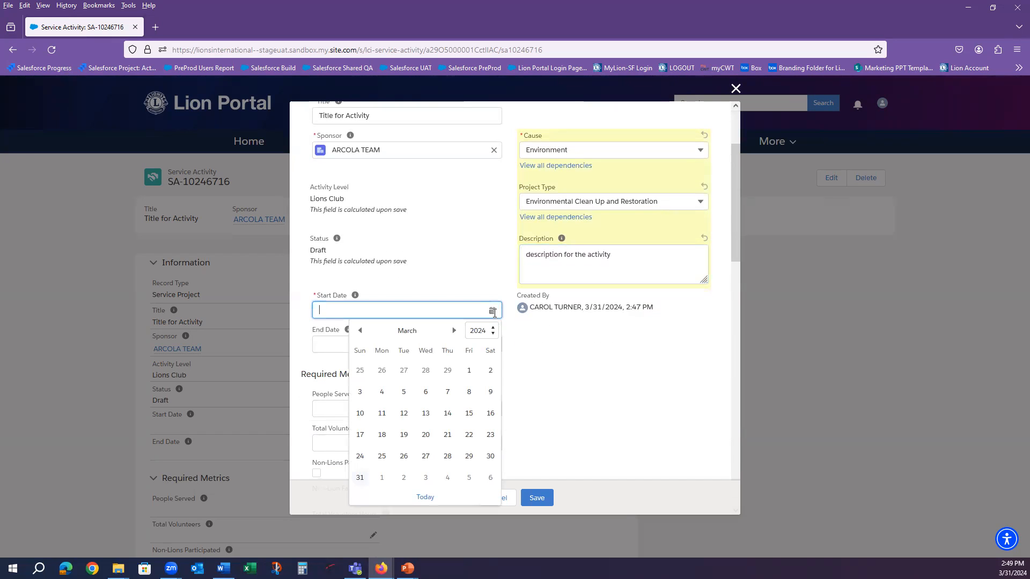
{"action": "left_click", "coordinate": [470, 371]}
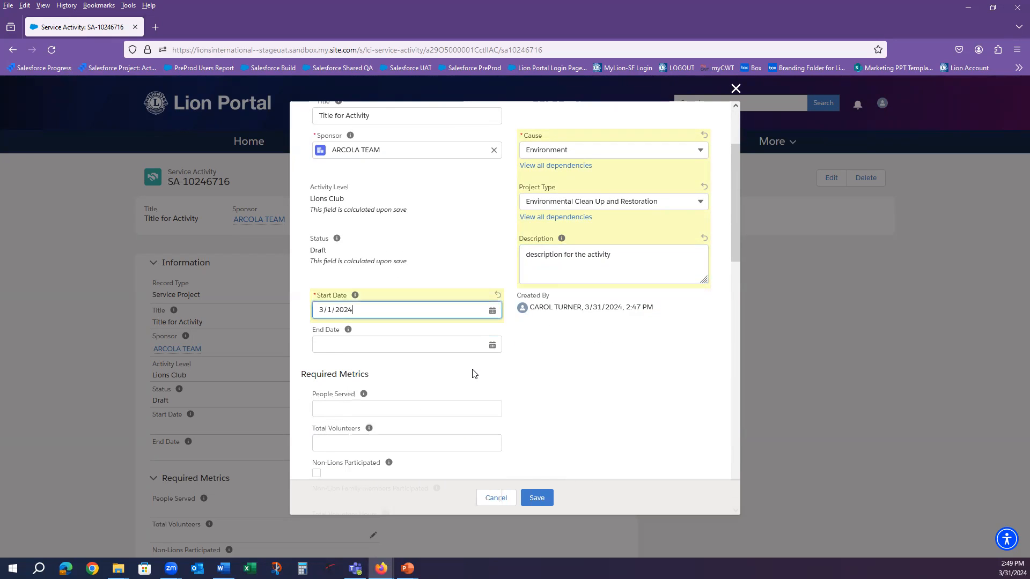
{"action": "left_click", "coordinate": [493, 346]}
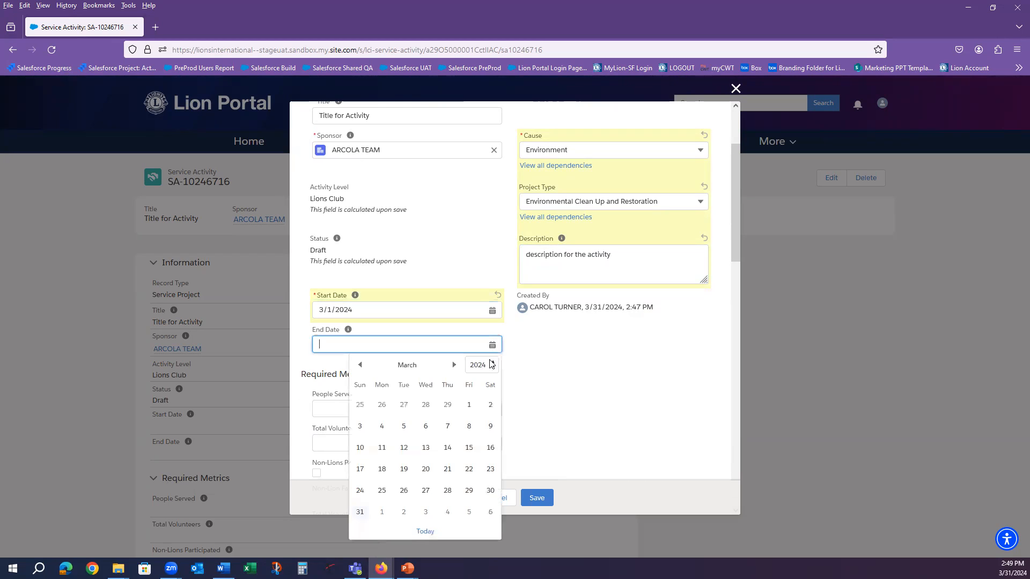
{"action": "left_click", "coordinate": [468, 404]}
{"action": "left_click_drag", "start_coordinate": [355, 344], "coordinate": [314, 352]}
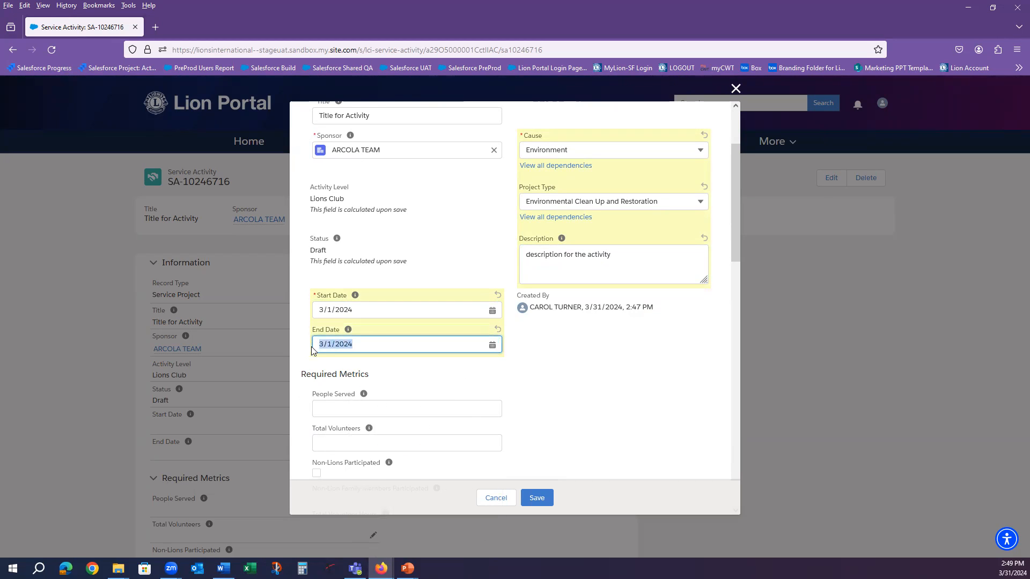
{"action": "left_click", "coordinate": [646, 371]}
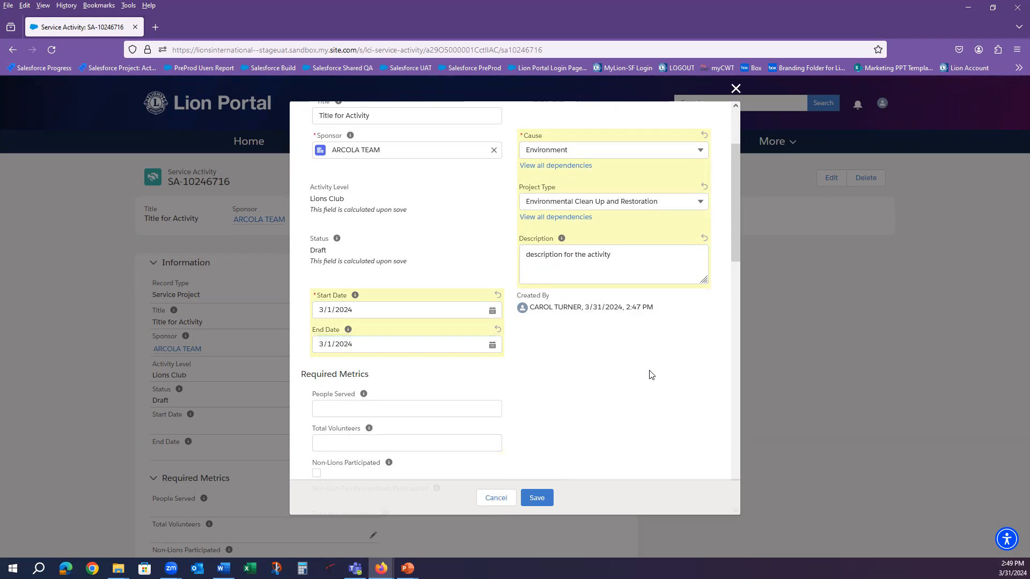
Fill in the required metrics with 1000 people served, 5 total volunteers and 20 total volunteer hours.
{"action": "scroll", "coordinate": [651, 374], "scroll_direction": "up", "scroll_amount": 3}
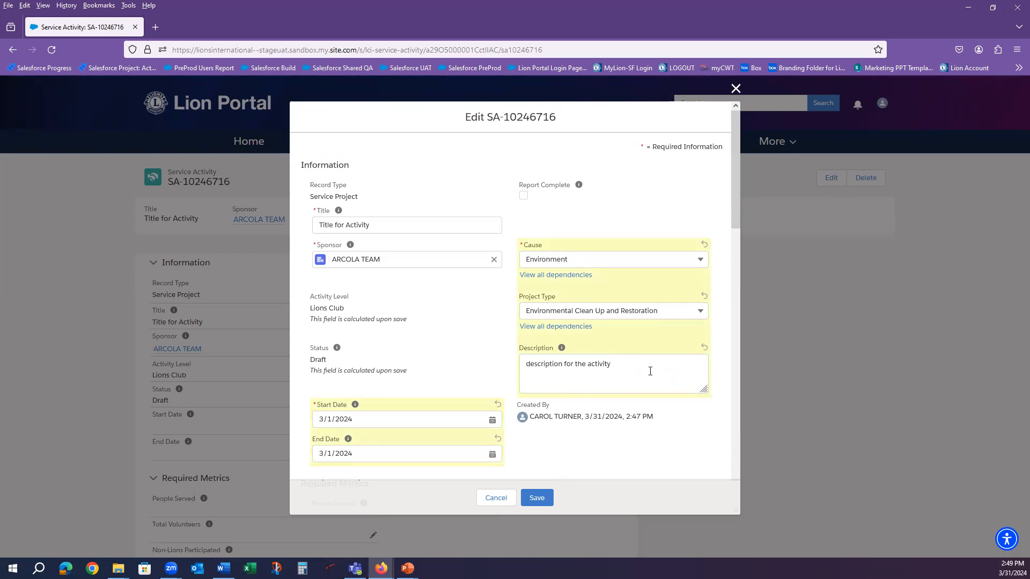
{"action": "scroll", "coordinate": [650, 371], "scroll_direction": "down", "scroll_amount": 5}
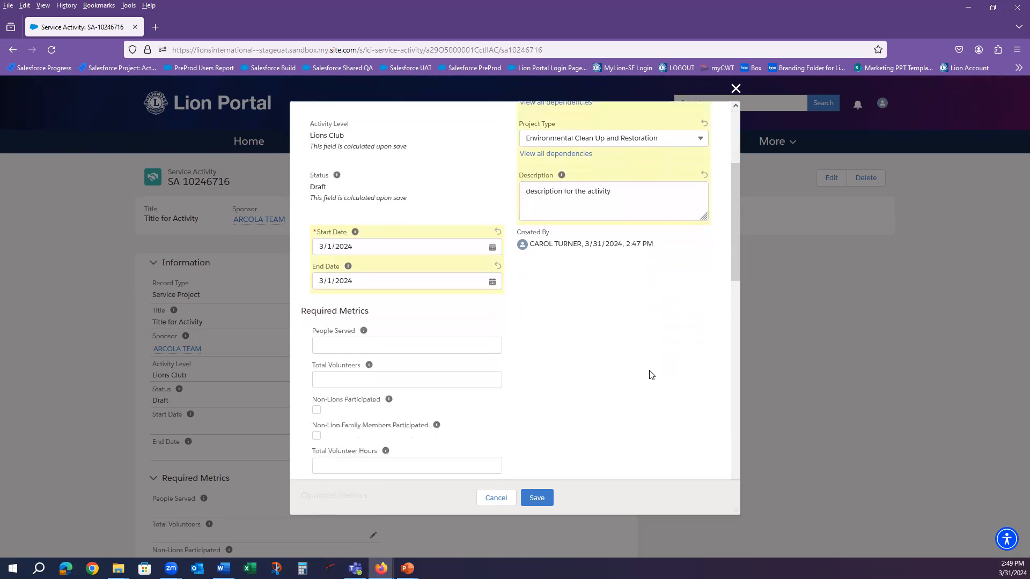
{"action": "left_click", "coordinate": [407, 246]}
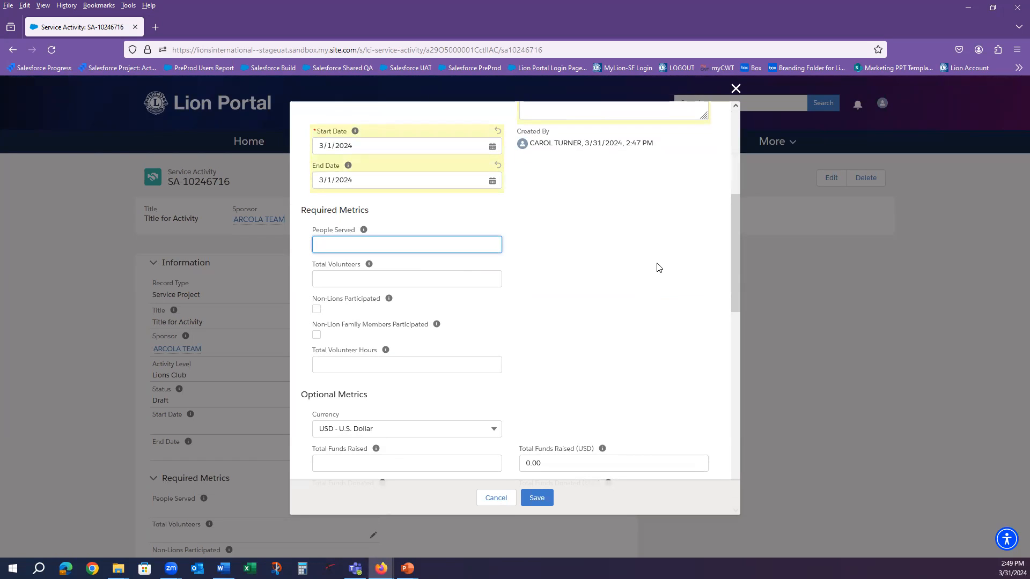
{"action": "type", "text": "1000"}
{"action": "key", "text": "Tab"}
{"action": "key", "text": "Tab"}
{"action": "type", "text": "5"}
{"action": "key", "text": "Tab"}
{"action": "key", "text": "Tab"}
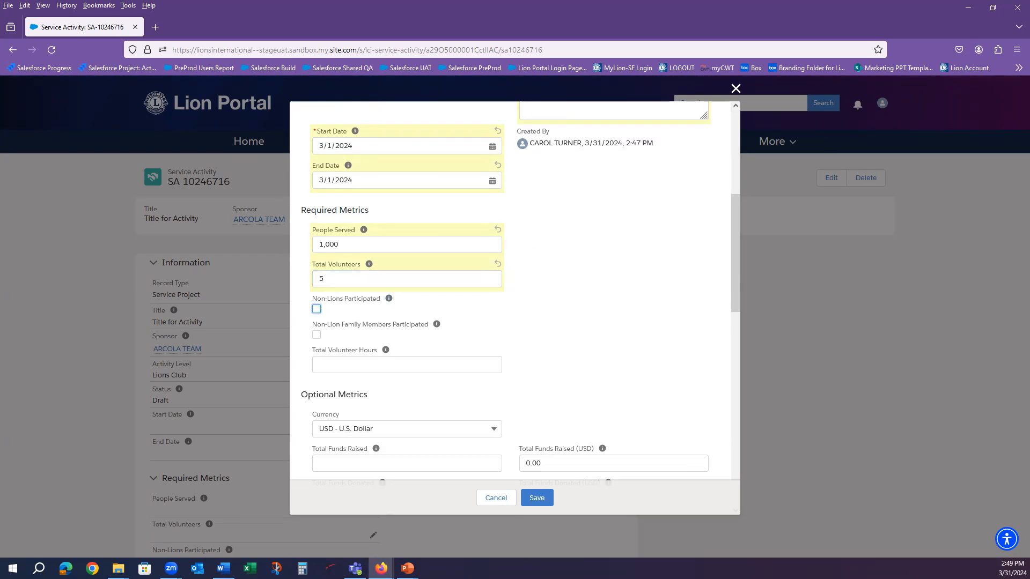
{"action": "key", "text": "Tab"}
{"action": "key", "text": "Tab"}
{"action": "key", "text": "Tab"}
{"action": "key", "text": "Tab"}
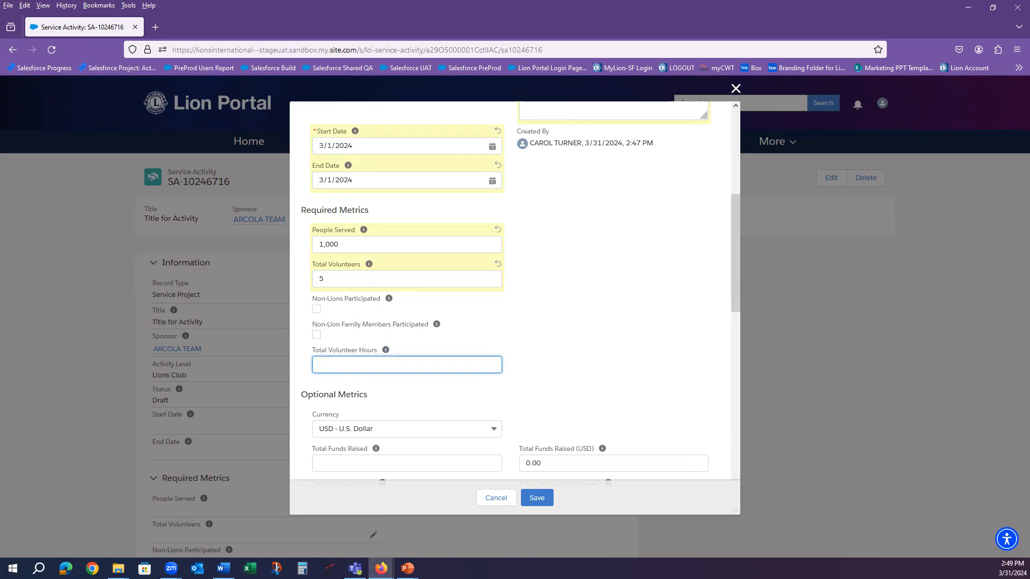
{"action": "type", "text": "20"}
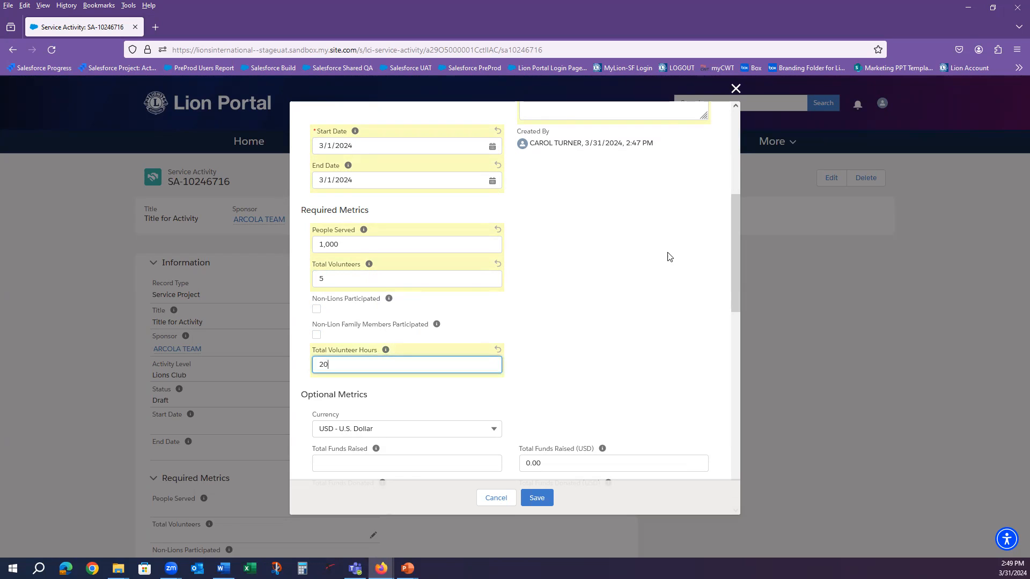
Review the Optional Metrics and Additional Details sections of the activity's edit form.
{"action": "scroll", "coordinate": [667, 276], "scroll_direction": "down", "scroll_amount": 1}
{"action": "scroll", "coordinate": [666, 276], "scroll_direction": "down", "scroll_amount": 2}
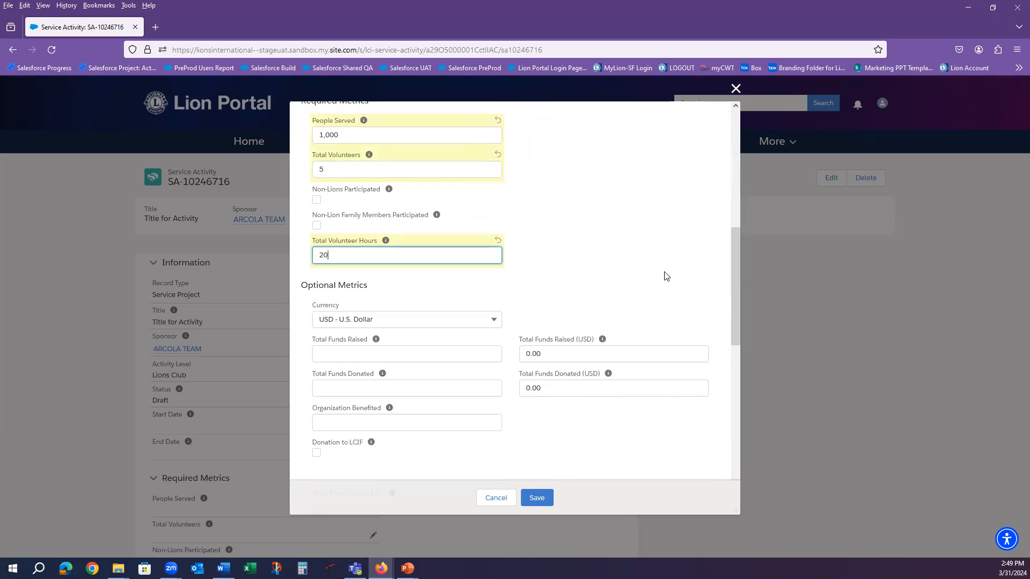
{"action": "scroll", "coordinate": [666, 276], "scroll_direction": "down", "scroll_amount": 1}
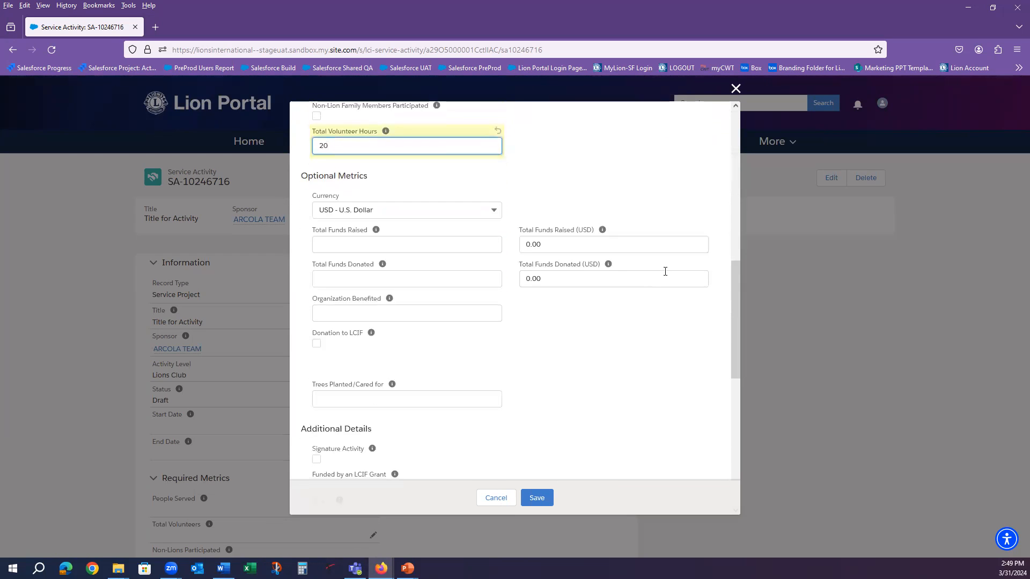
{"action": "scroll", "coordinate": [664, 277], "scroll_direction": "down", "scroll_amount": 1}
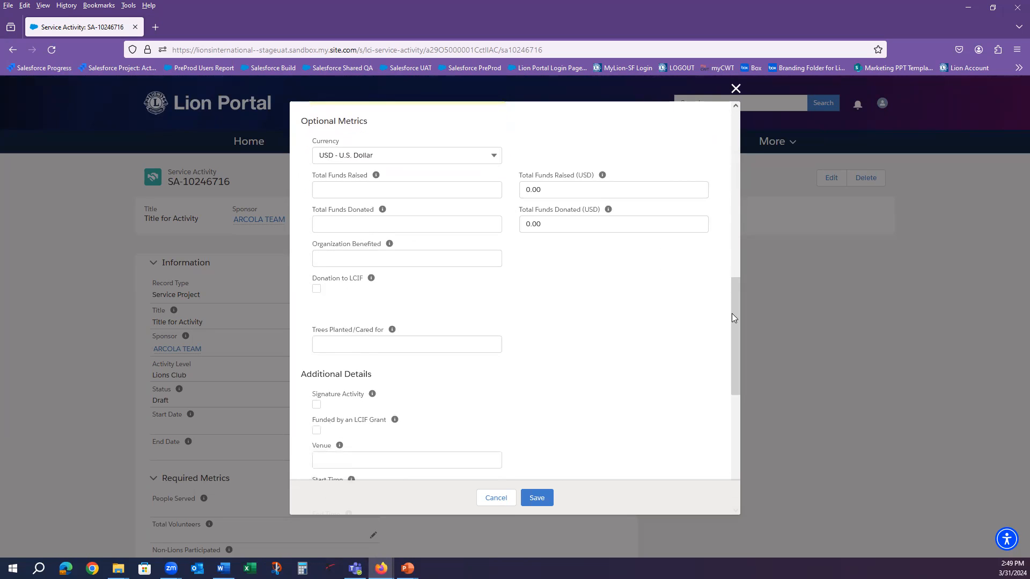
{"action": "mouse_move", "coordinate": [739, 318]}
{"action": "left_mouse_down"}
{"action": "mouse_move", "coordinate": [738, 329]}
{"action": "mouse_move", "coordinate": [736, 303]}
{"action": "left_mouse_up"}
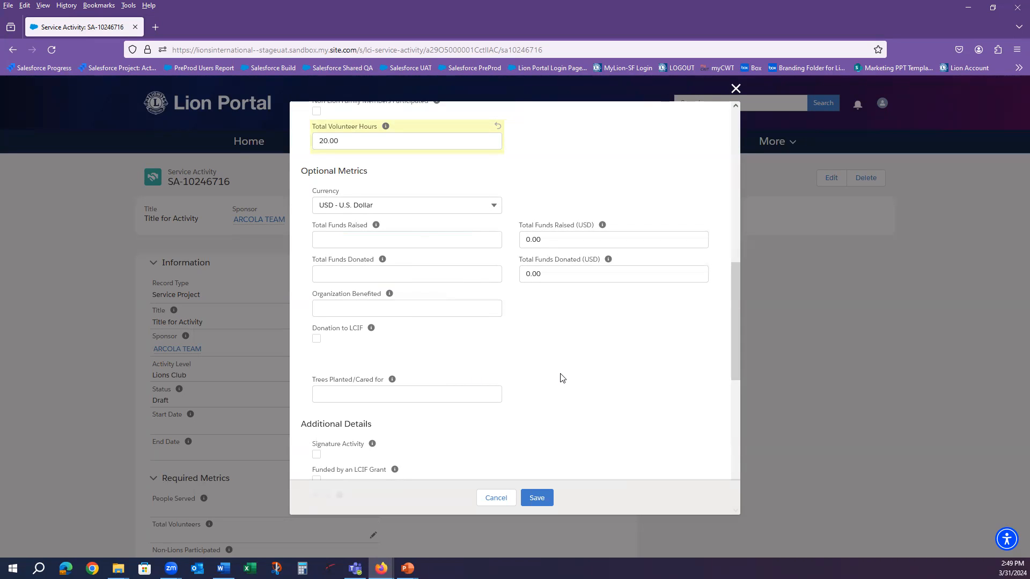
{"action": "scroll", "coordinate": [562, 378], "scroll_direction": "up", "scroll_amount": 5}
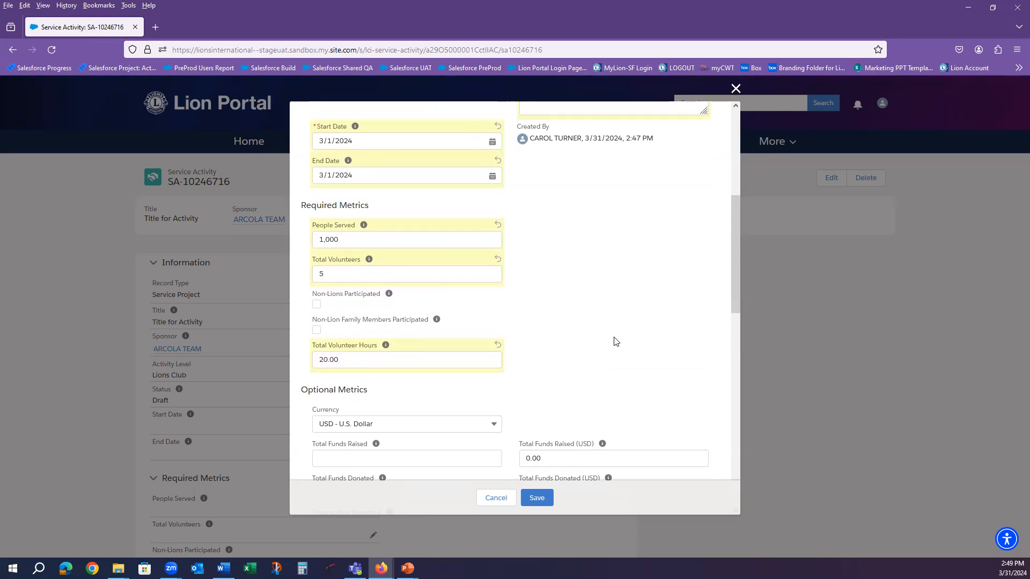
{"action": "scroll", "coordinate": [616, 342], "scroll_direction": "down", "scroll_amount": 1}
{"action": "scroll", "coordinate": [616, 342], "scroll_direction": "down", "scroll_amount": 3}
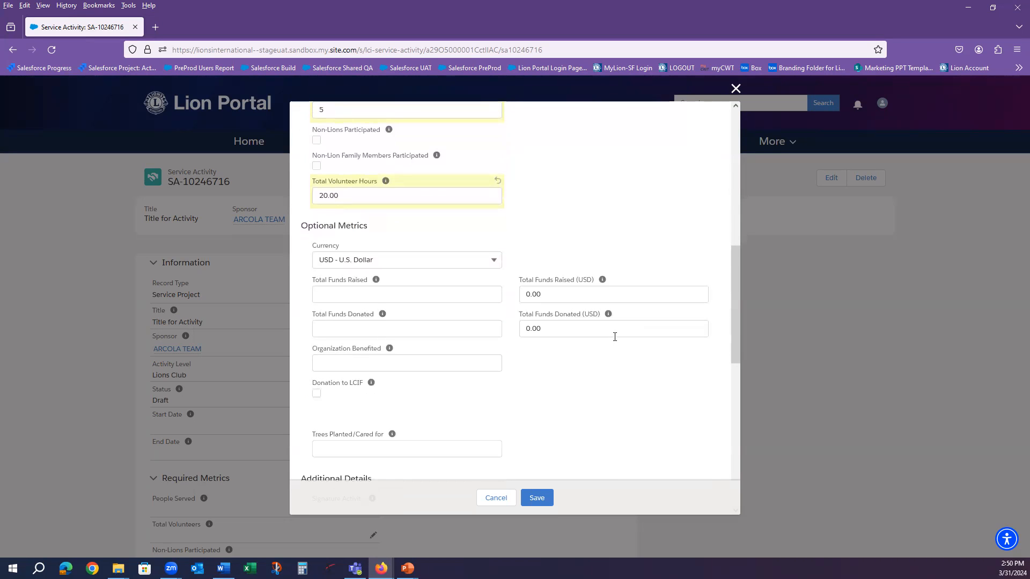
{"action": "left_click_drag", "start_coordinate": [733, 316], "coordinate": [749, 404]}
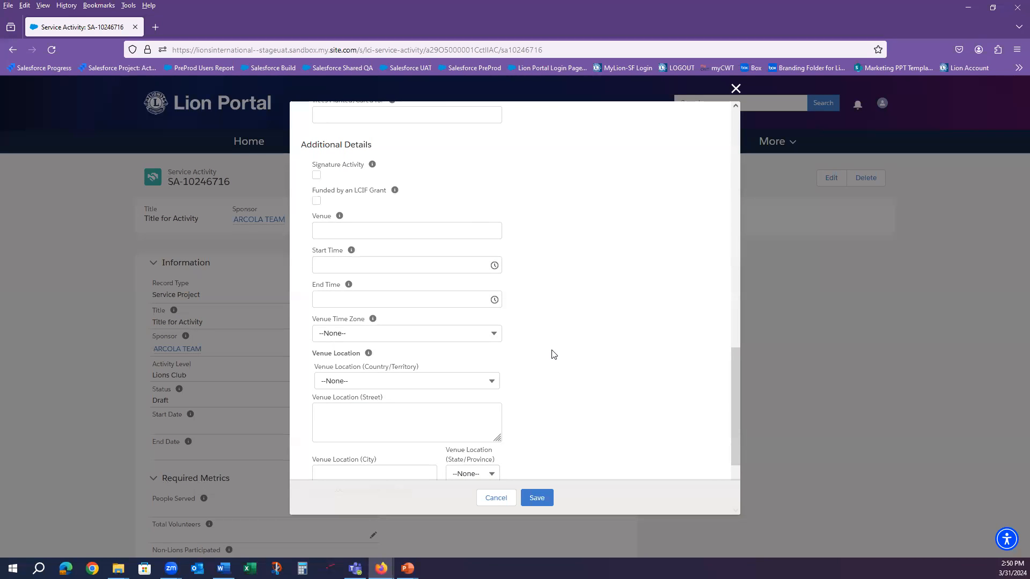
{"action": "scroll", "coordinate": [553, 354], "scroll_direction": "up", "scroll_amount": 1}
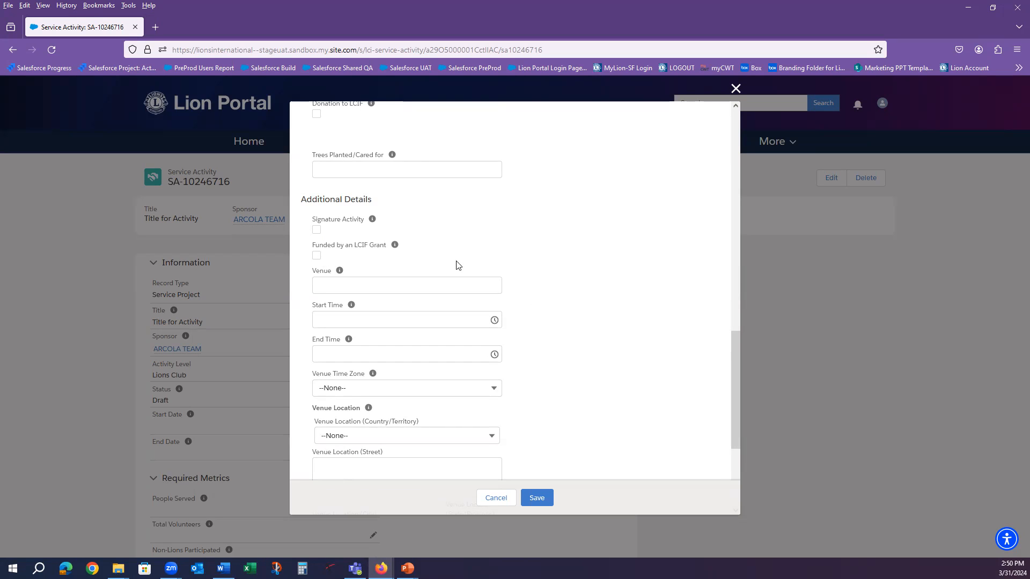
{"action": "left_click_drag", "start_coordinate": [730, 407], "coordinate": [714, 161]}
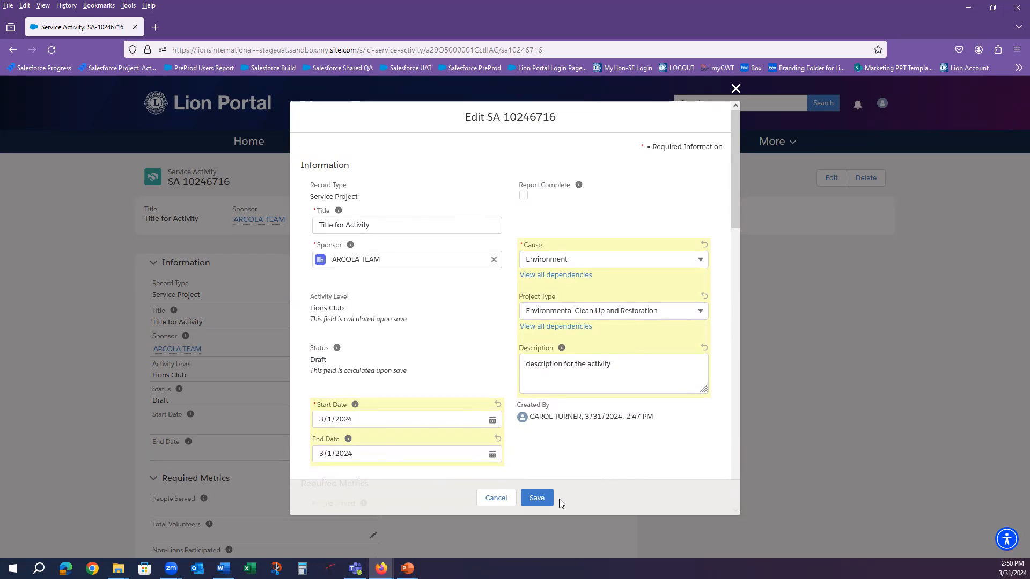
Save the service activity and return to the list of the club's service activities.
{"action": "left_click", "coordinate": [535, 498]}
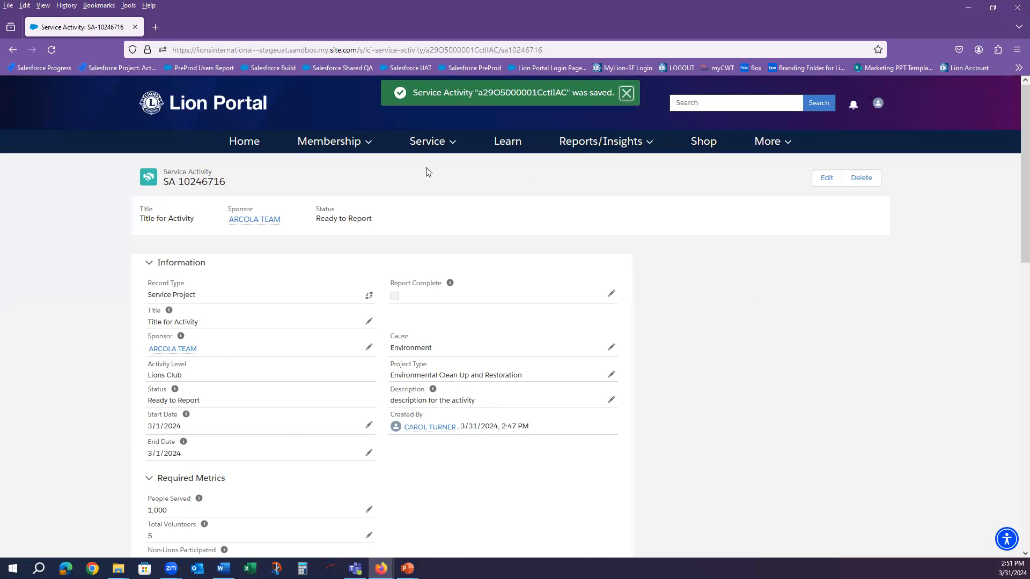
{"action": "left_click_drag", "start_coordinate": [320, 220], "coordinate": [378, 220]}
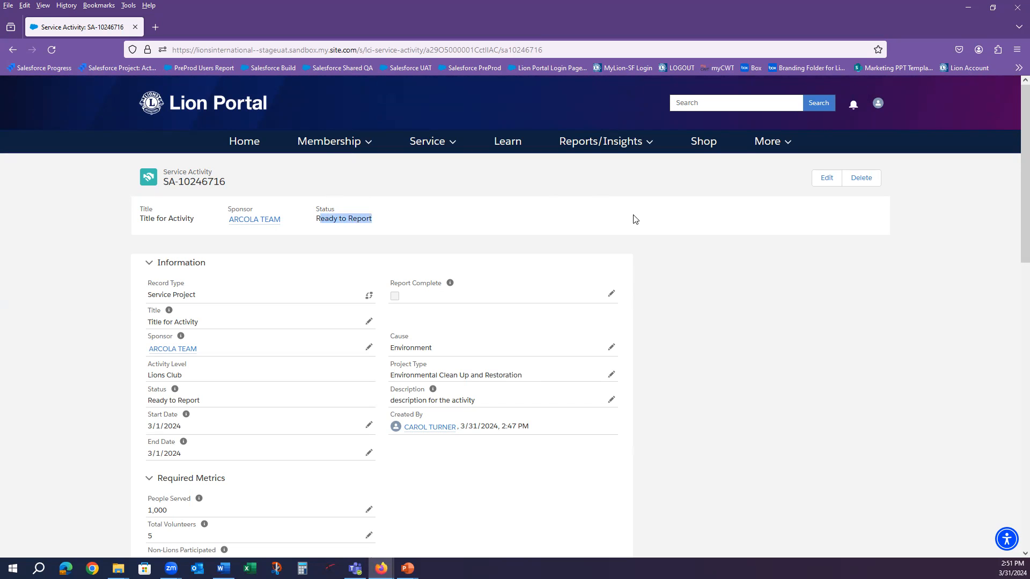
{"action": "left_click", "coordinate": [445, 145]}
{"action": "left_click", "coordinate": [446, 164]}
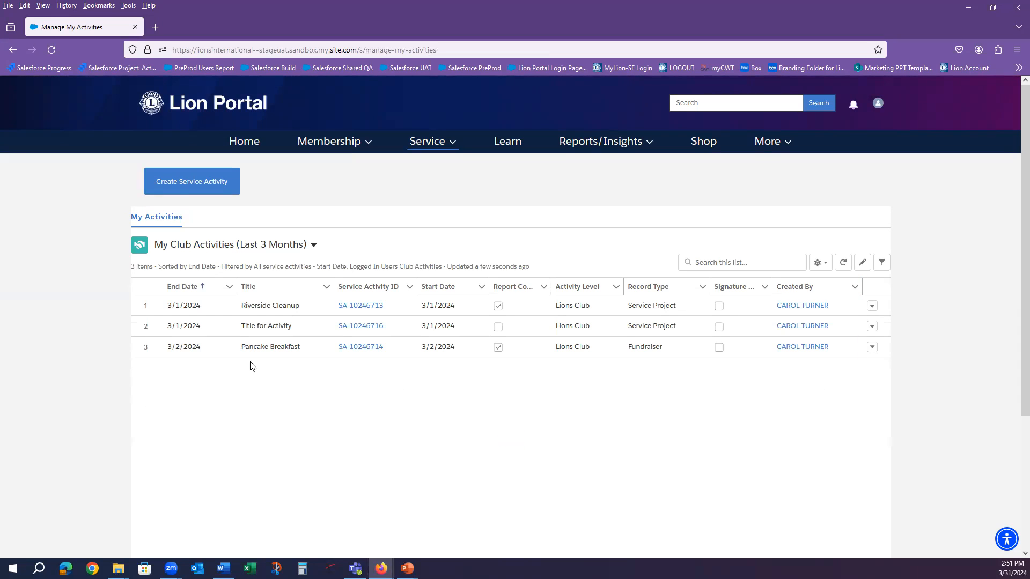
Open the detail record of the service project named "Title for Activity" from the club's activities list.
{"action": "left_click_drag", "start_coordinate": [241, 325], "coordinate": [302, 331]}
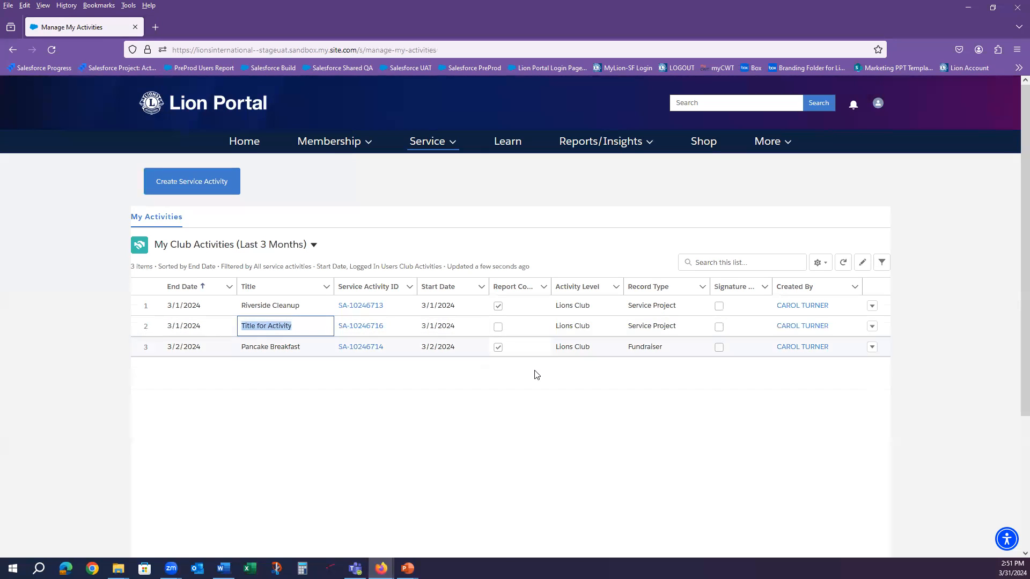
{"action": "left_click", "coordinate": [873, 328]}
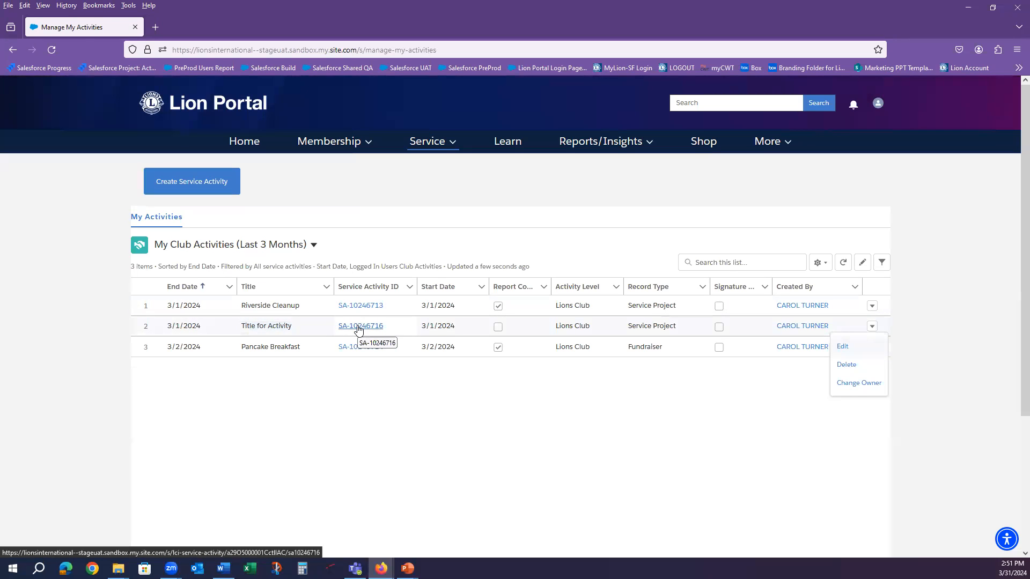
{"action": "left_click", "coordinate": [359, 328]}
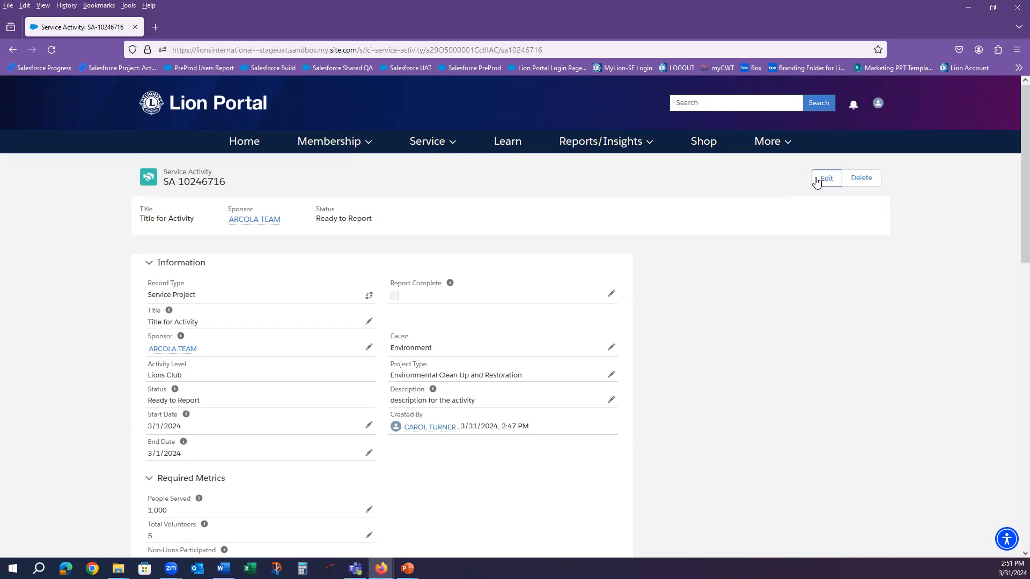
Edit the service activity to mark it as Report Complete, save it, and check its status.
{"action": "left_click", "coordinate": [816, 179]}
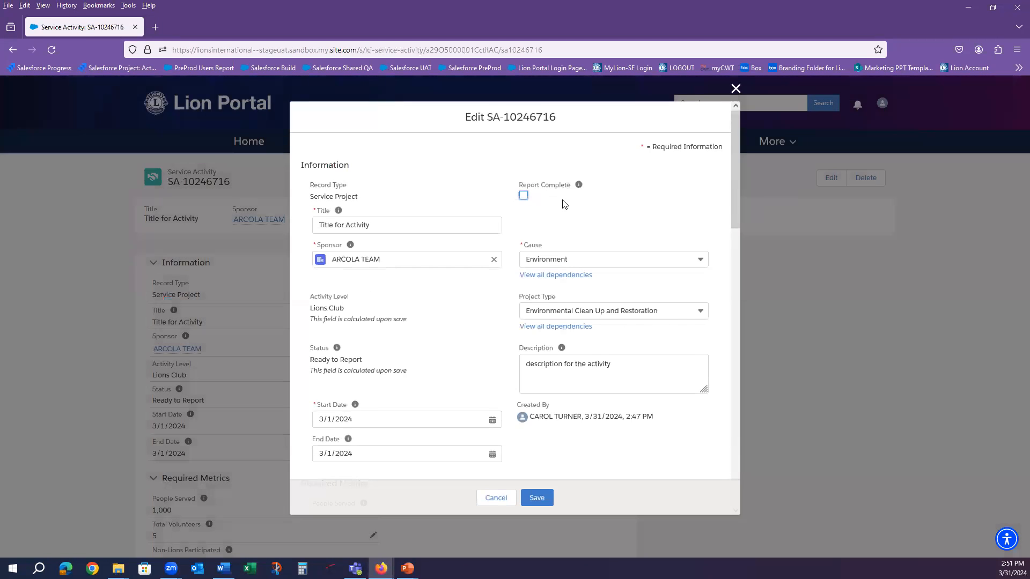
{"action": "left_click", "coordinate": [524, 196]}
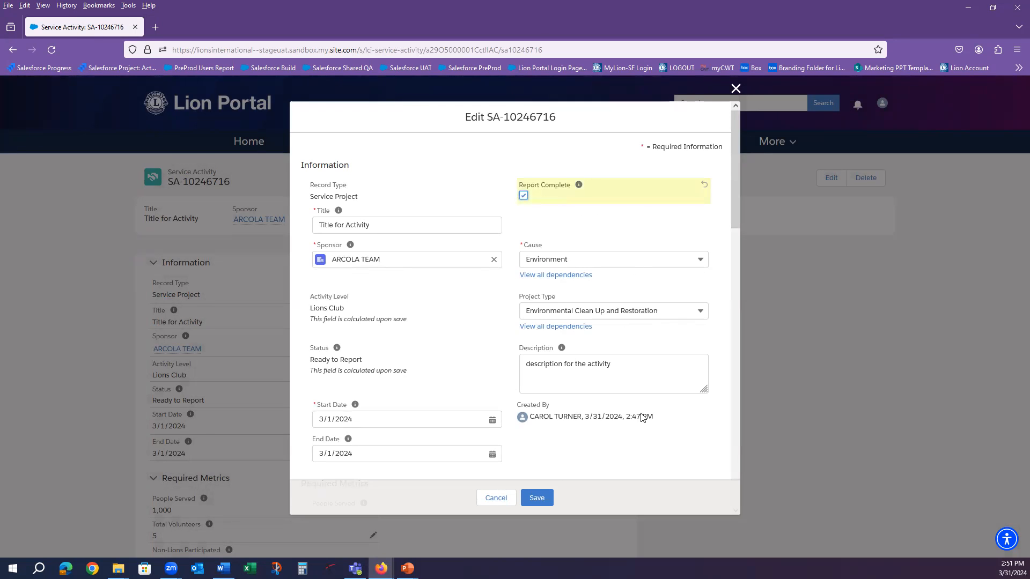
{"action": "left_click", "coordinate": [538, 498]}
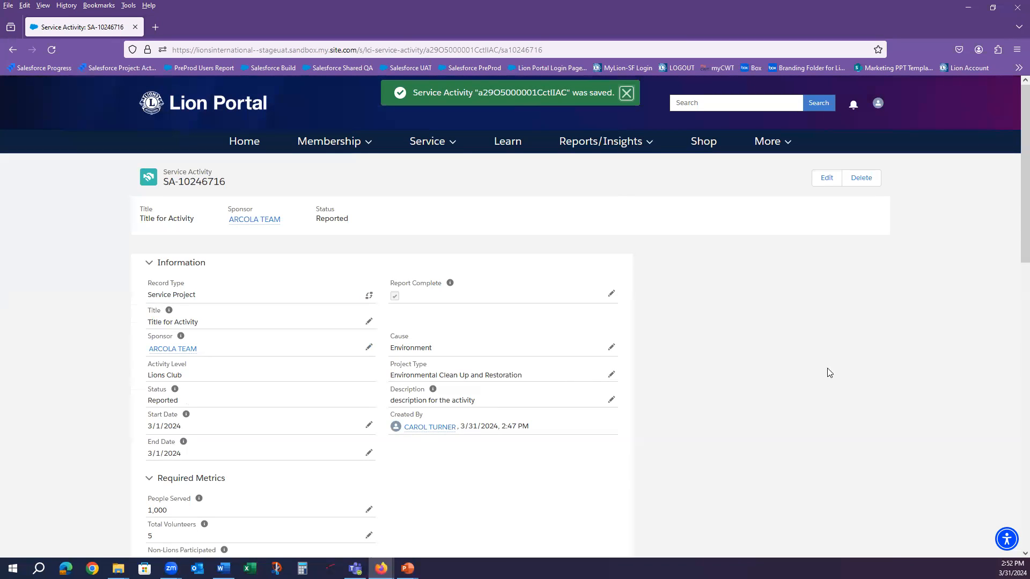
{"action": "double_click", "coordinate": [331, 218]}
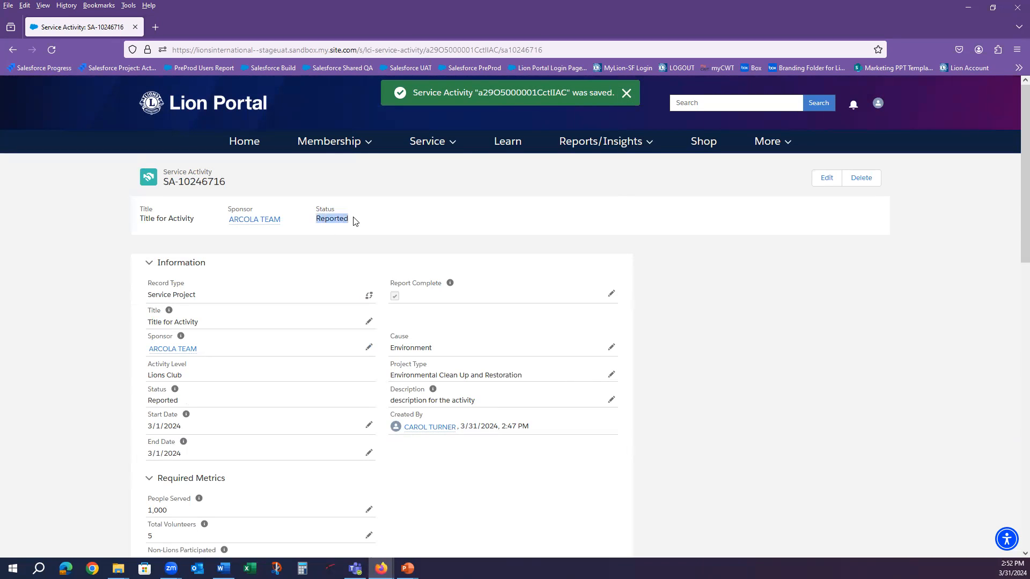